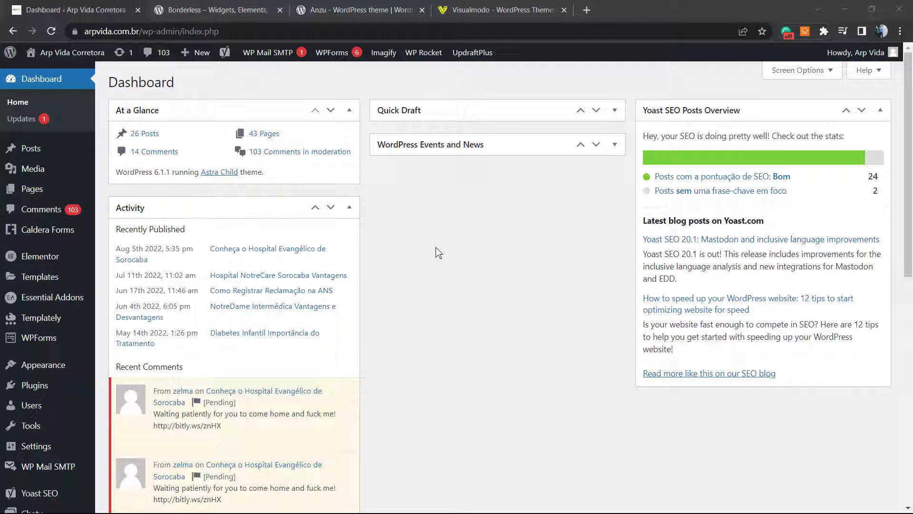
Step: Search the plugin directory for Link Whisper, then install and activate Link Whisper Free
{"action": "key", "text": "ctrl+plus"}
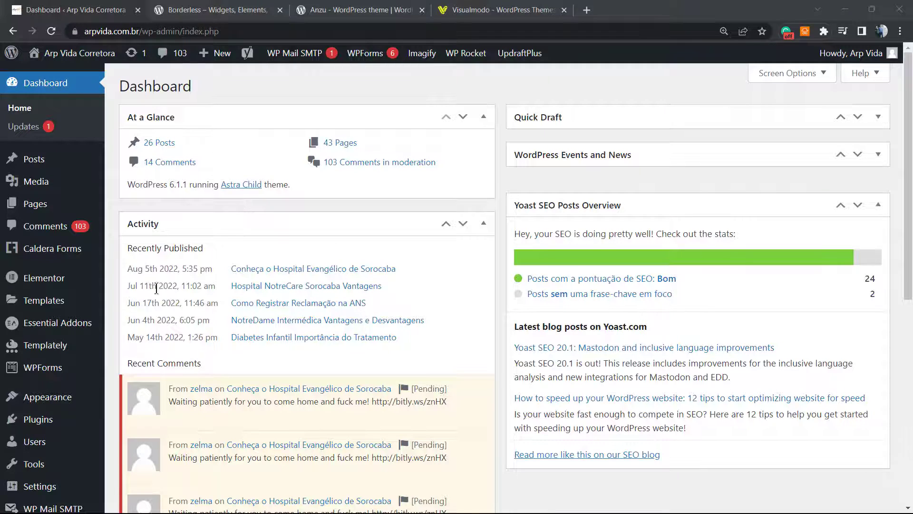
{"action": "mouse_move", "coordinate": [76, 374]}
{"action": "mouse_move", "coordinate": [45, 421]}
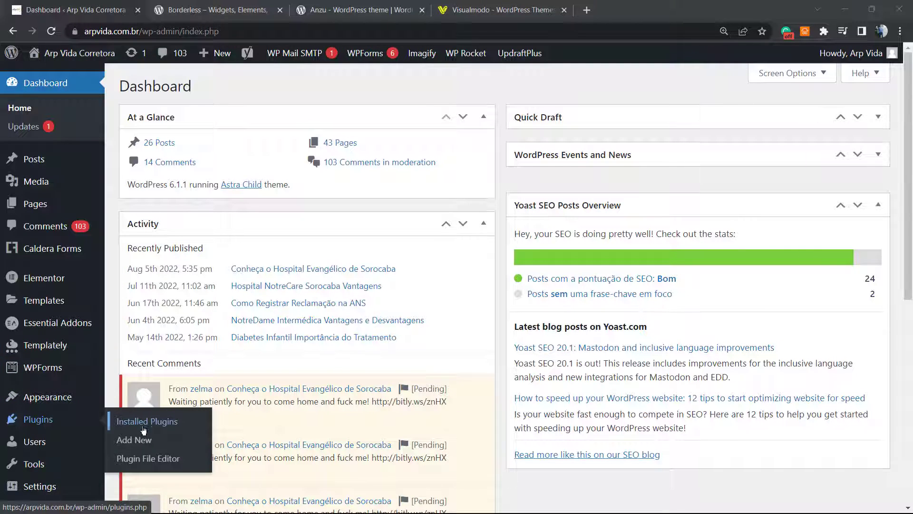
{"action": "left_click", "coordinate": [148, 441]}
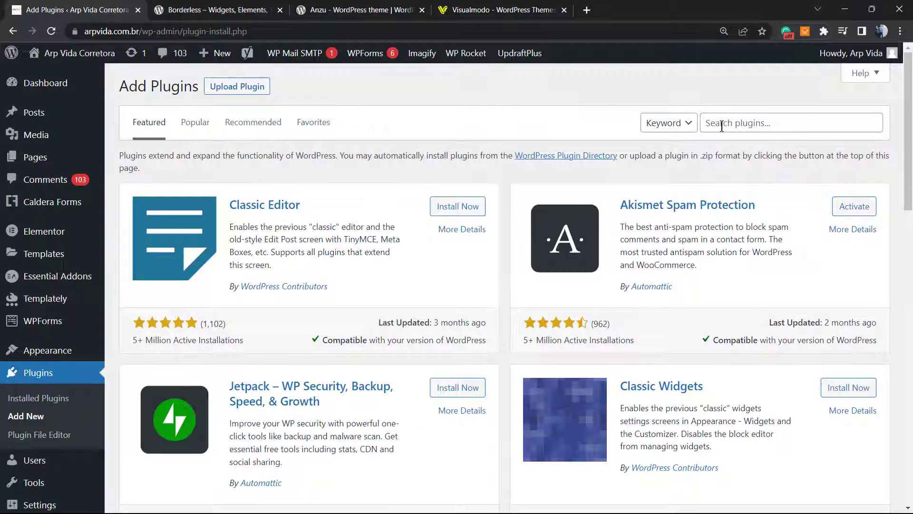
{"action": "left_click", "coordinate": [722, 127]}
{"action": "left_click", "coordinate": [757, 120]}
{"action": "type", "text": "Link Whisper"}
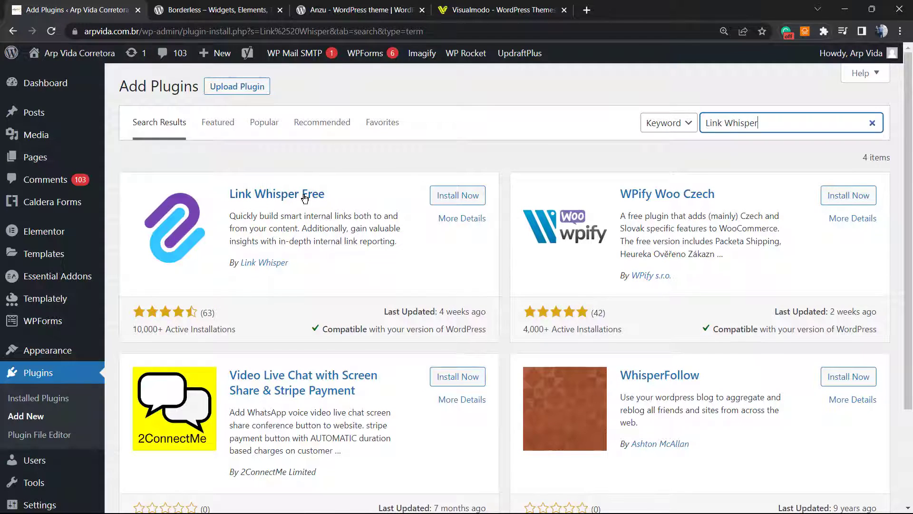
{"action": "left_click", "coordinate": [447, 192]}
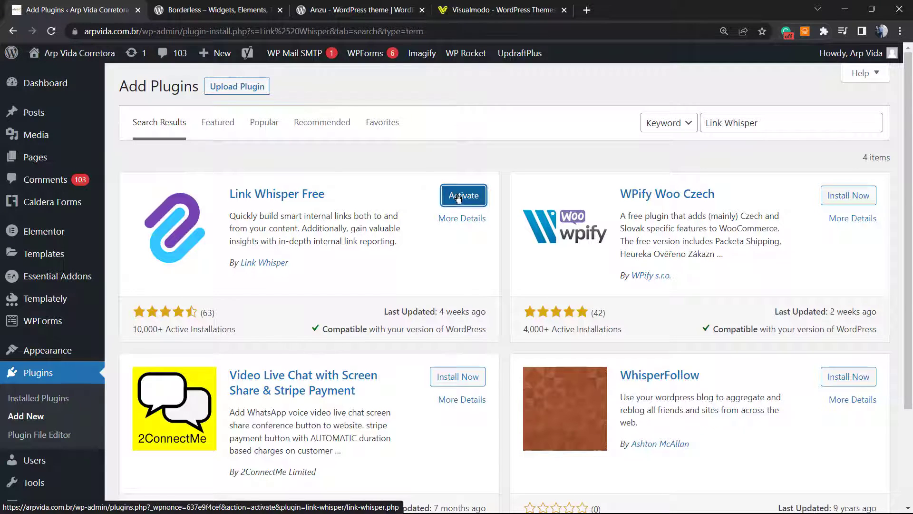
{"action": "left_click", "coordinate": [456, 197]}
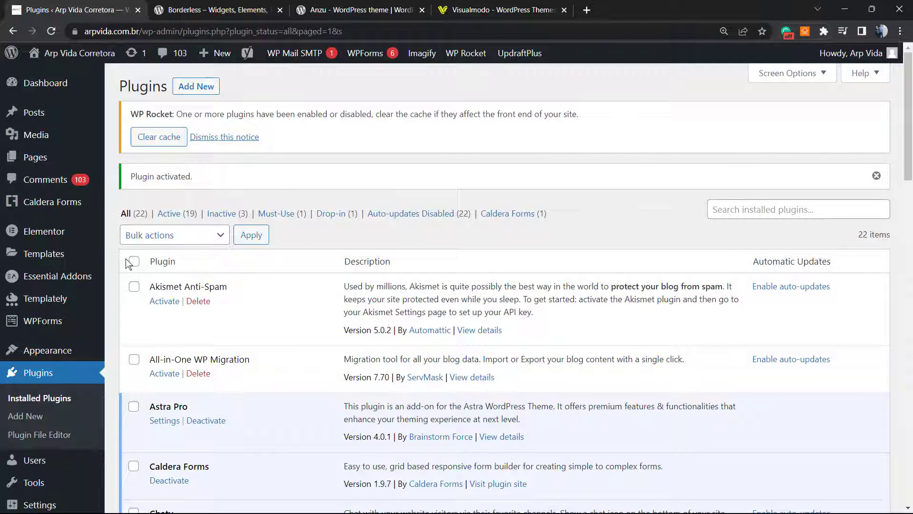
Step: Open Link Whisper's report page and dismiss the WP Rocket cache notice
{"action": "mouse_move", "coordinate": [50, 323]}
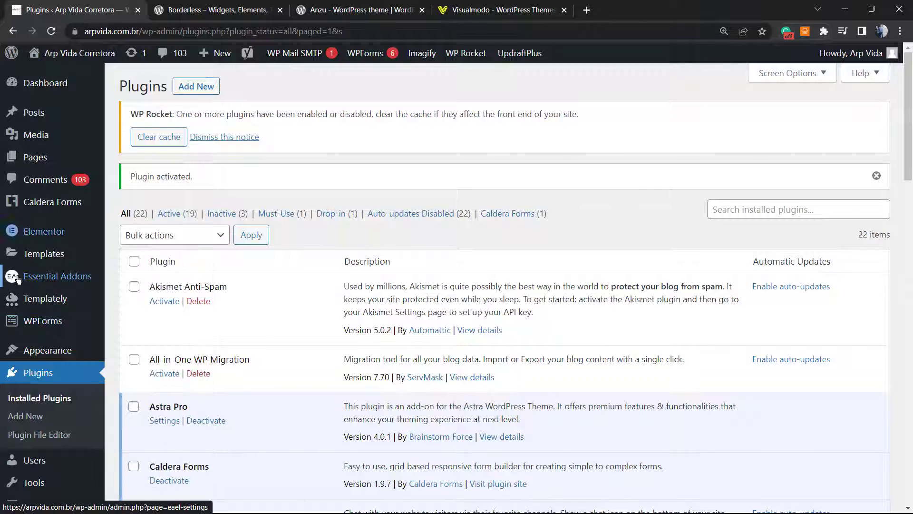
{"action": "scroll", "coordinate": [36, 326], "scroll_direction": "down", "scroll_amount": 1}
{"action": "scroll", "coordinate": [35, 325], "scroll_direction": "down", "scroll_amount": 4}
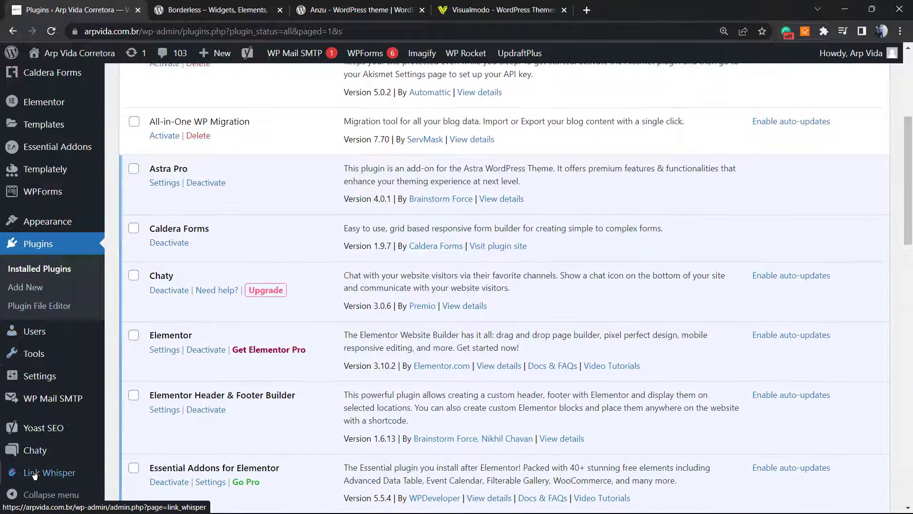
{"action": "mouse_move", "coordinate": [46, 479]}
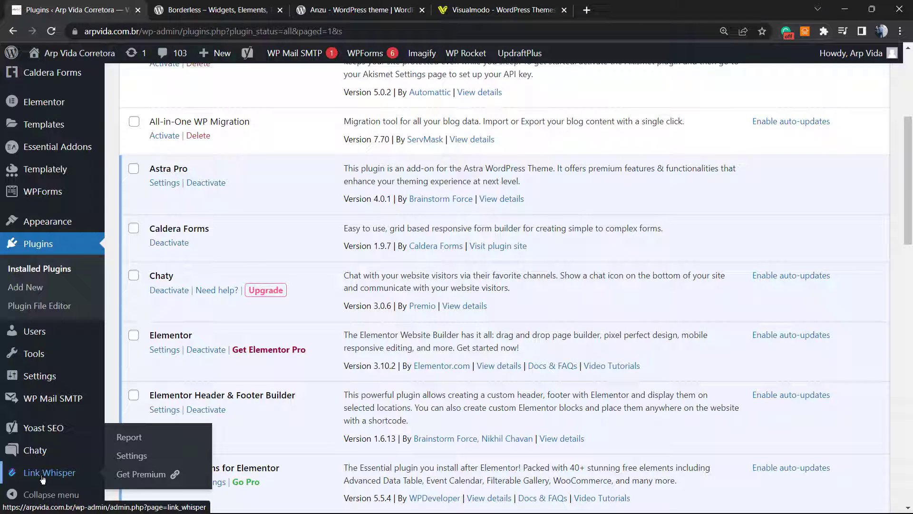
{"action": "left_click", "coordinate": [43, 477]}
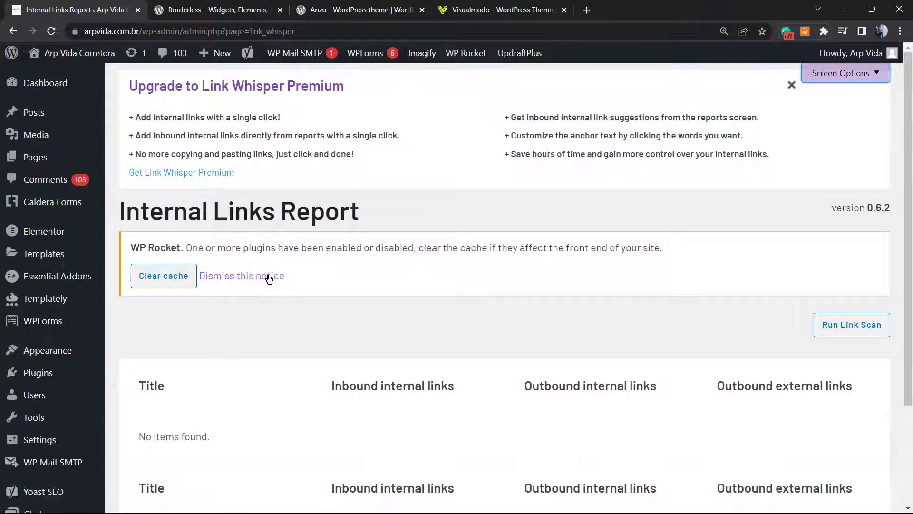
{"action": "left_click", "coordinate": [268, 279]}
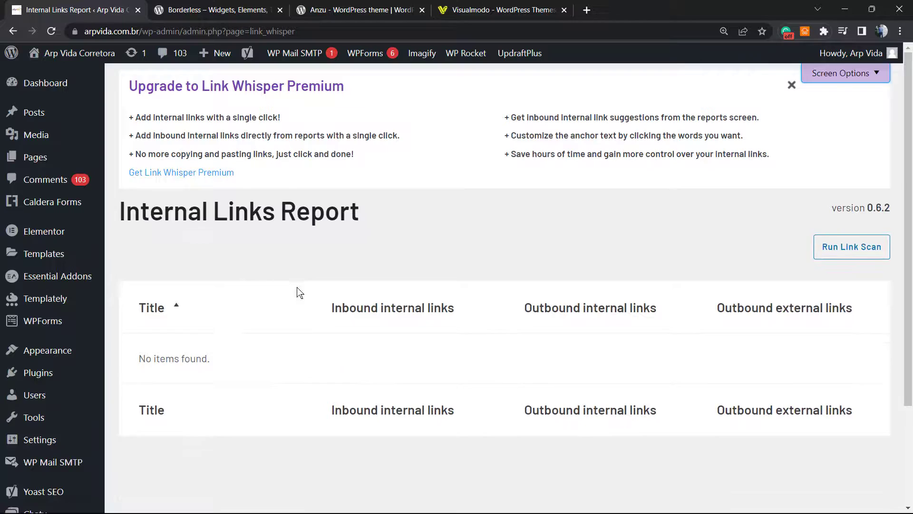
Step: Go to the Link Whisper Settings page
{"action": "scroll", "coordinate": [297, 292], "scroll_direction": "down", "scroll_amount": 3}
{"action": "scroll", "coordinate": [298, 292], "scroll_direction": "up", "scroll_amount": 3}
{"action": "scroll", "coordinate": [71, 393], "scroll_direction": "down", "scroll_amount": 3}
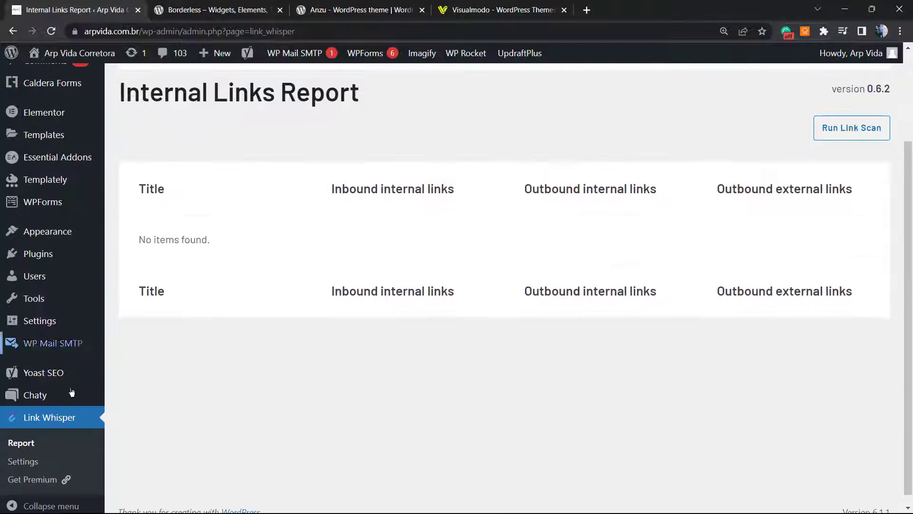
{"action": "left_click", "coordinate": [38, 461]}
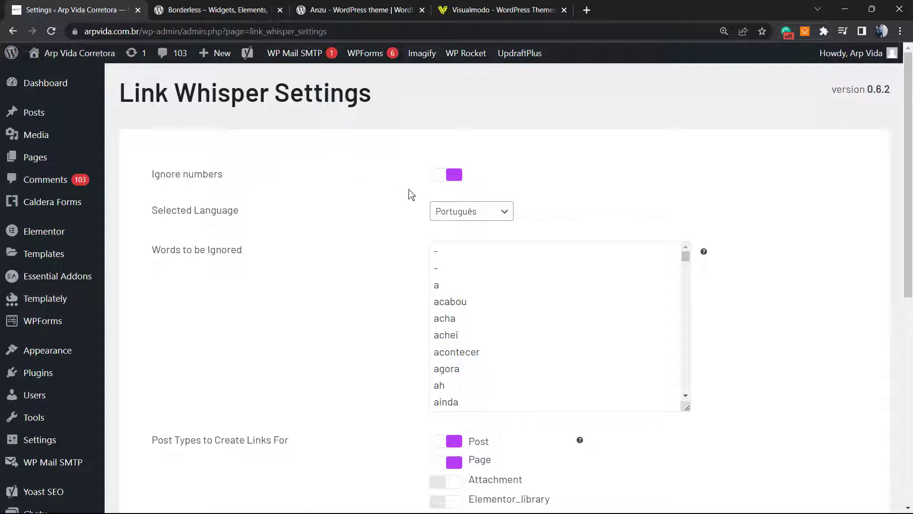
Step: Switch off the Ignore numbers toggle in Link Whisper settings
{"action": "left_click", "coordinate": [449, 179]}
{"action": "scroll", "coordinate": [320, 355], "scroll_direction": "down", "scroll_amount": 4}
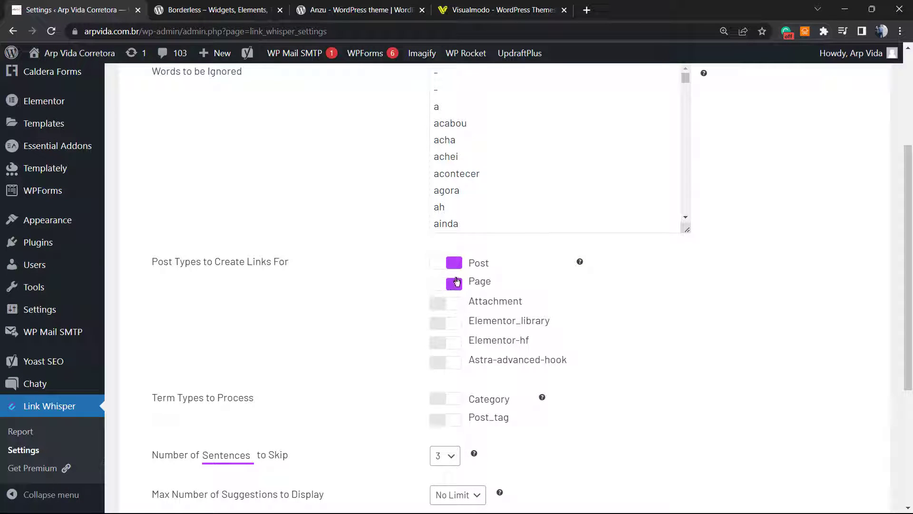
{"action": "scroll", "coordinate": [467, 295], "scroll_direction": "up", "scroll_amount": 2}
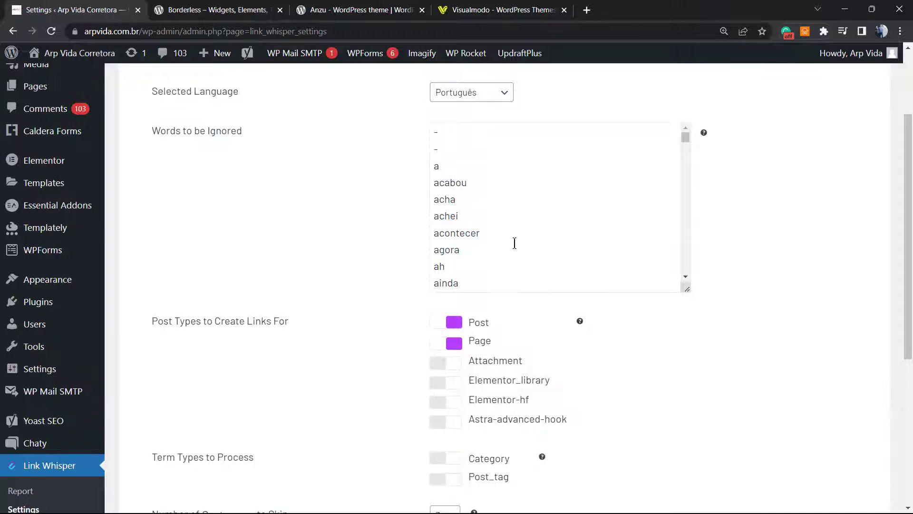
{"action": "scroll", "coordinate": [503, 288], "scroll_direction": "down", "scroll_amount": 1}
{"action": "scroll", "coordinate": [503, 289], "scroll_direction": "down", "scroll_amount": 2}
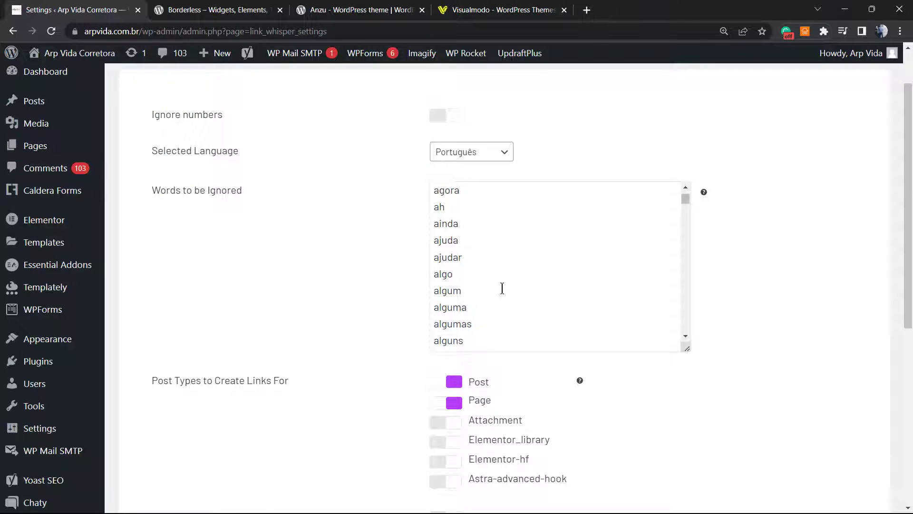
{"action": "scroll", "coordinate": [503, 289], "scroll_direction": "down", "scroll_amount": 15}
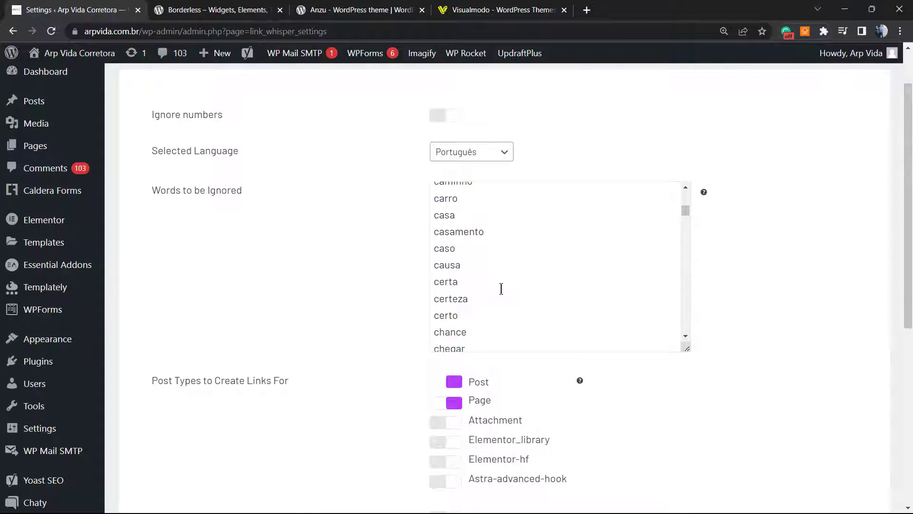
{"action": "scroll", "coordinate": [502, 288], "scroll_direction": "down", "scroll_amount": 15}
{"action": "scroll", "coordinate": [345, 348], "scroll_direction": "down", "scroll_amount": 1}
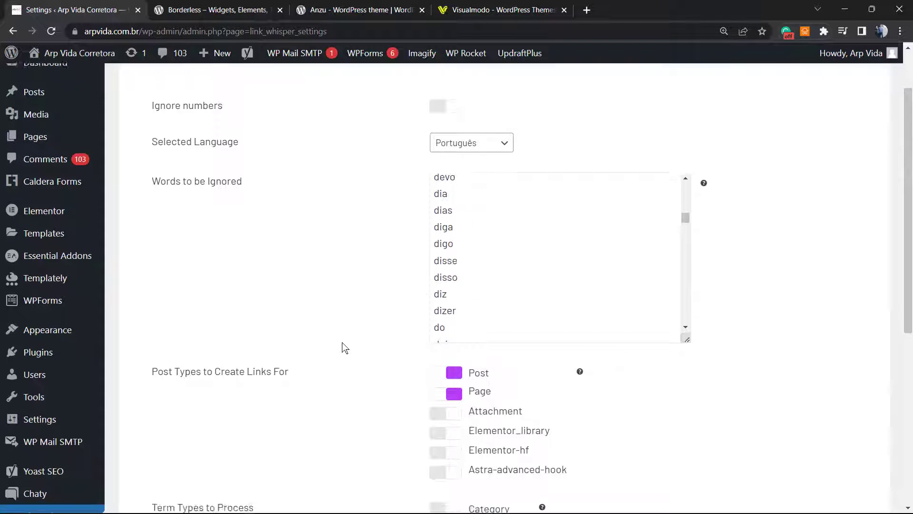
{"action": "scroll", "coordinate": [345, 348], "scroll_direction": "down", "scroll_amount": 5}
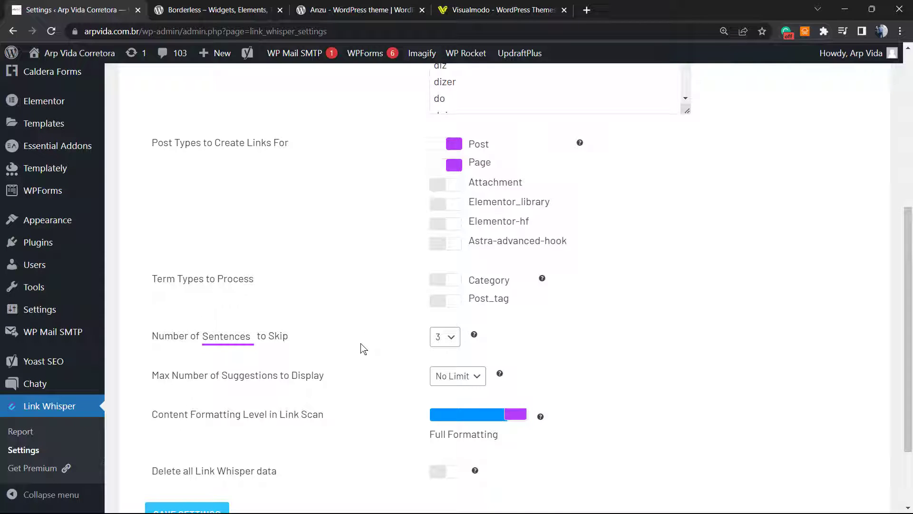
Step: Keep Max Number of Suggestions at No Limit and save the settings
{"action": "left_click", "coordinate": [453, 376]}
{"action": "left_click", "coordinate": [455, 376]}
{"action": "scroll", "coordinate": [337, 362], "scroll_direction": "down", "scroll_amount": 2}
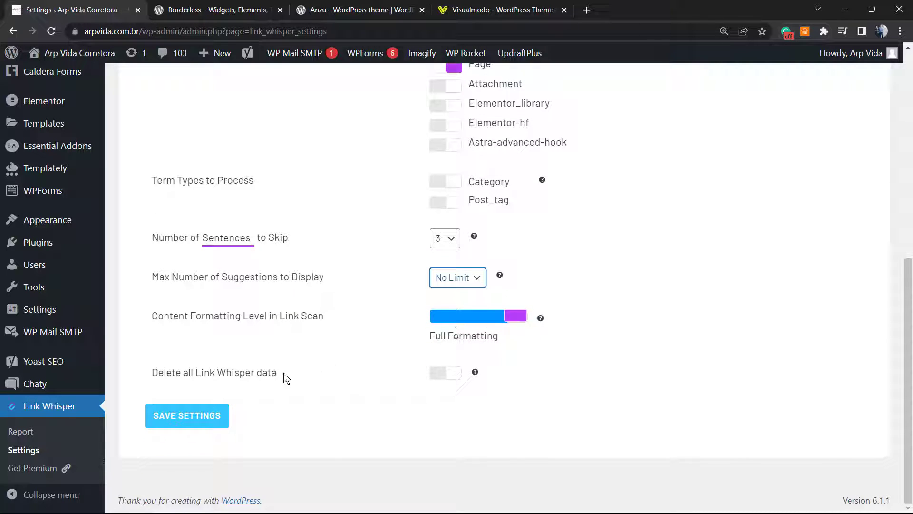
{"action": "left_click", "coordinate": [186, 430]}
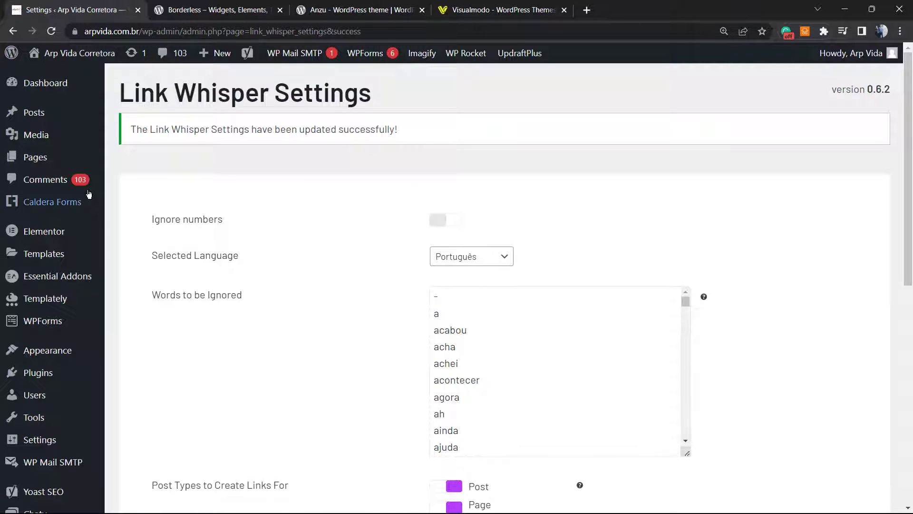
Step: Open 'Conheça o Hospital Evangélico de Sorocaba' from the All Posts list in the editor
{"action": "left_click", "coordinate": [35, 120]}
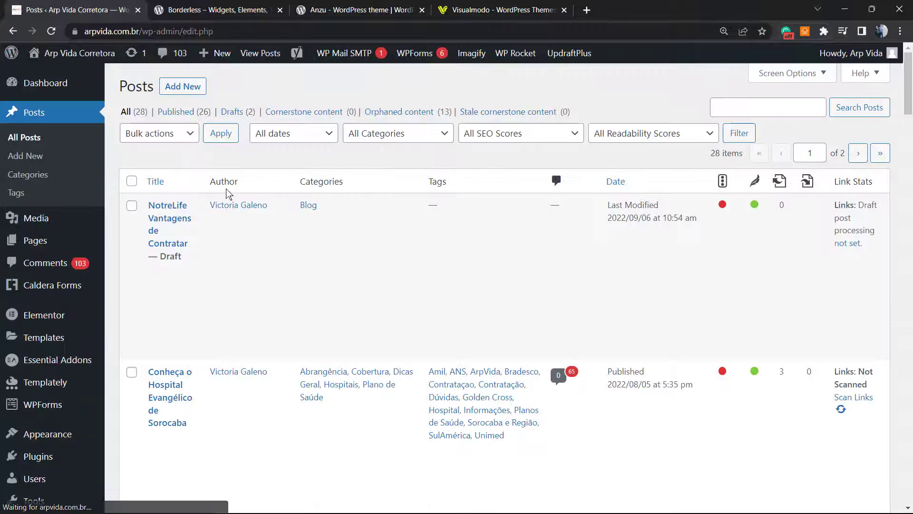
{"action": "scroll", "coordinate": [172, 266], "scroll_direction": "down", "scroll_amount": 1}
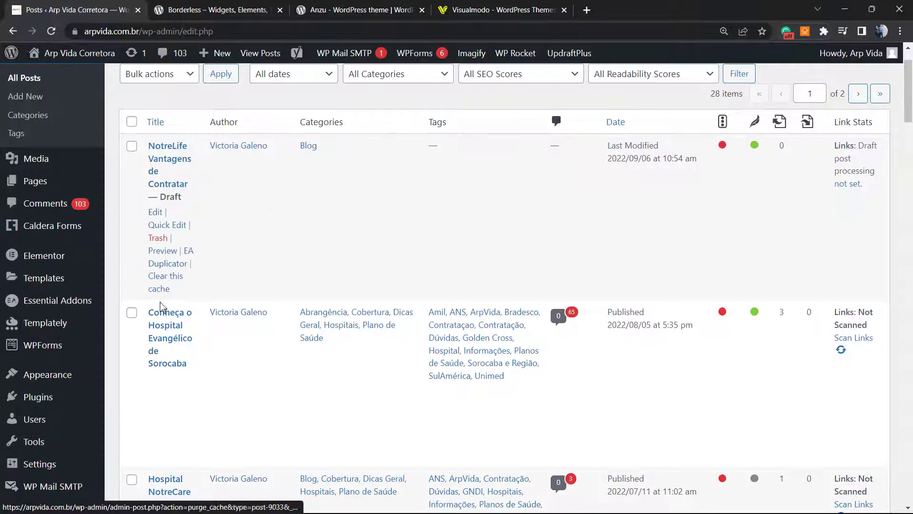
{"action": "left_click", "coordinate": [164, 326]}
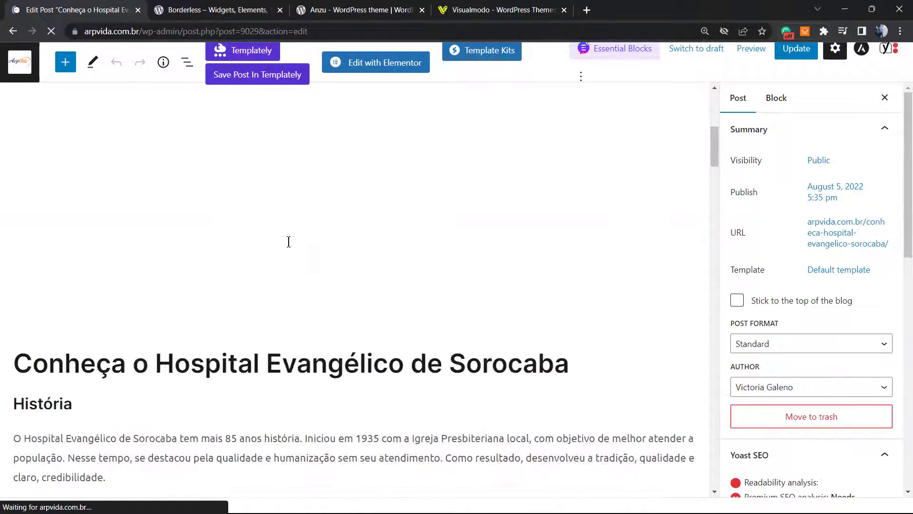
Step: Scroll down past the Yoast SEO panel to the Link Whisper Suggested Links box
{"action": "scroll", "coordinate": [266, 237], "scroll_direction": "down", "scroll_amount": 15}
{"action": "scroll", "coordinate": [260, 238], "scroll_direction": "down", "scroll_amount": 16}
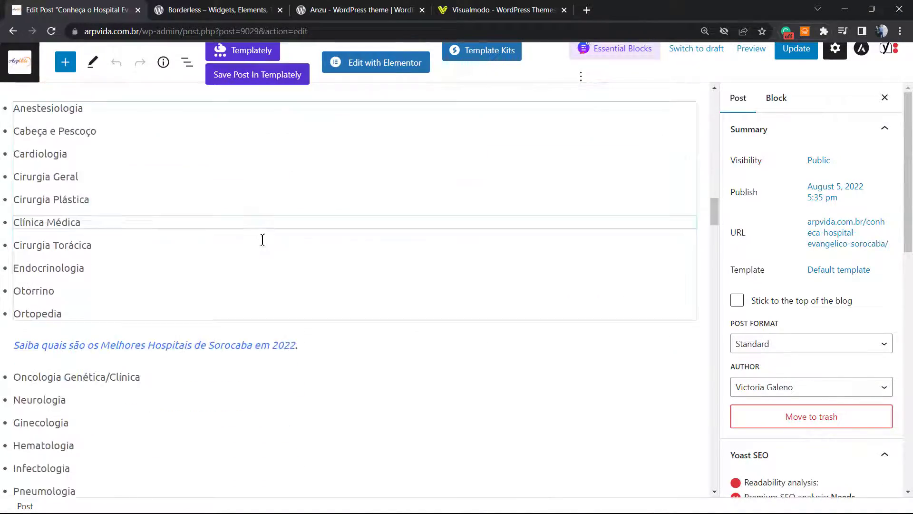
{"action": "scroll", "coordinate": [262, 243], "scroll_direction": "down", "scroll_amount": 15}
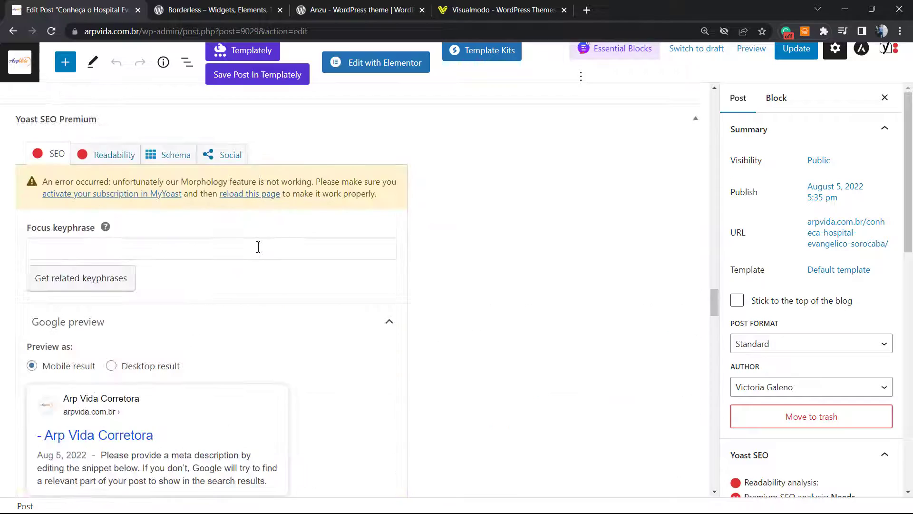
{"action": "scroll", "coordinate": [298, 271], "scroll_direction": "down", "scroll_amount": 15}
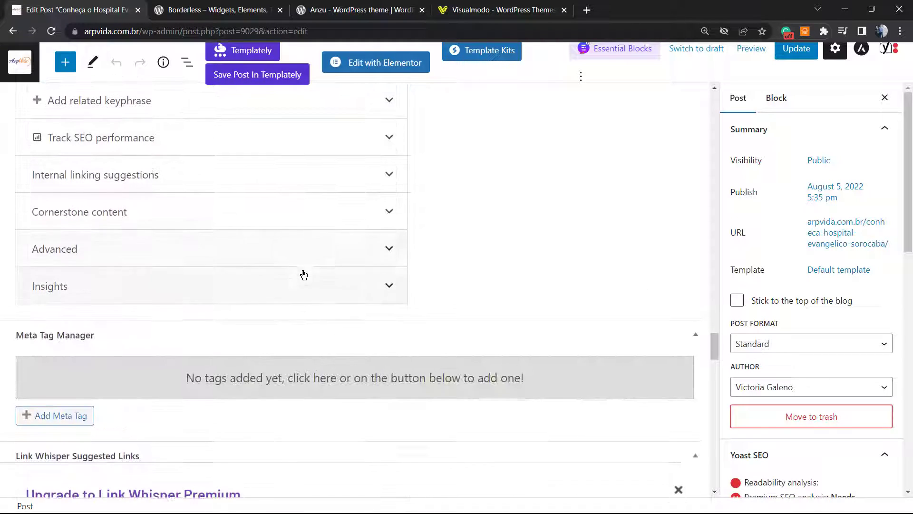
{"action": "scroll", "coordinate": [298, 270], "scroll_direction": "down", "scroll_amount": 5}
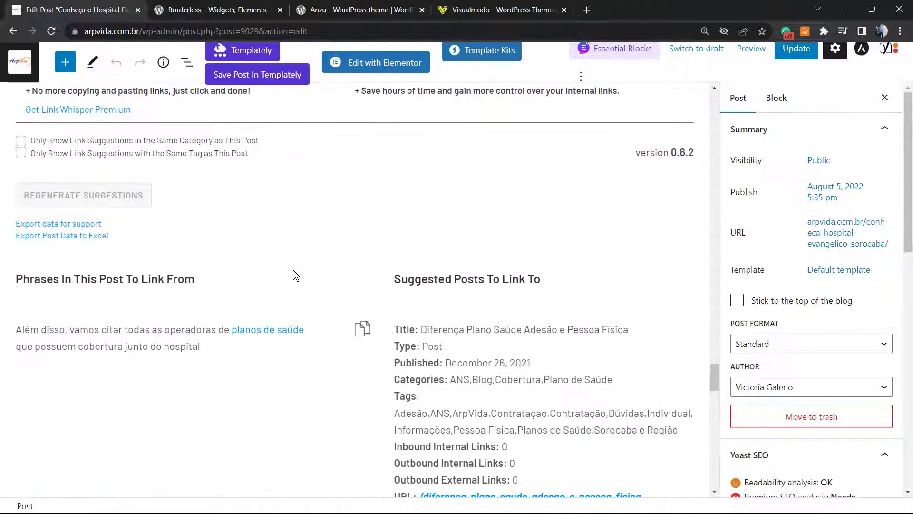
{"action": "scroll", "coordinate": [245, 272], "scroll_direction": "up", "scroll_amount": 3}
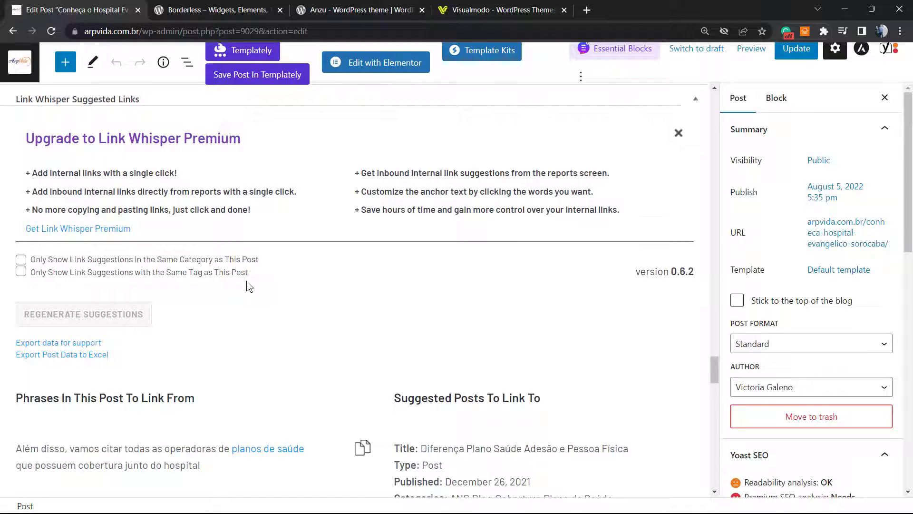
{"action": "scroll", "coordinate": [248, 285], "scroll_direction": "down", "scroll_amount": 4}
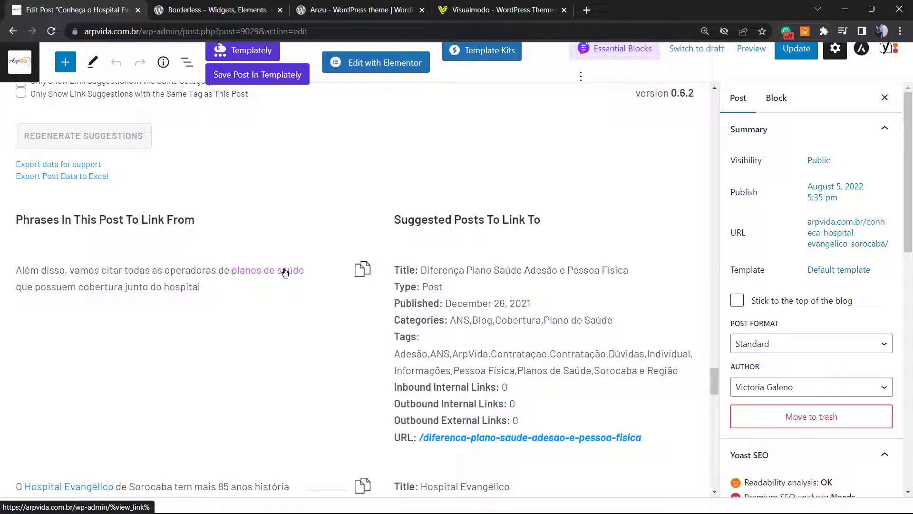
Step: Copy the suggested URL and paste it as a link onto 'planos de saúde' in the opening paragraph
{"action": "left_click", "coordinate": [362, 270]}
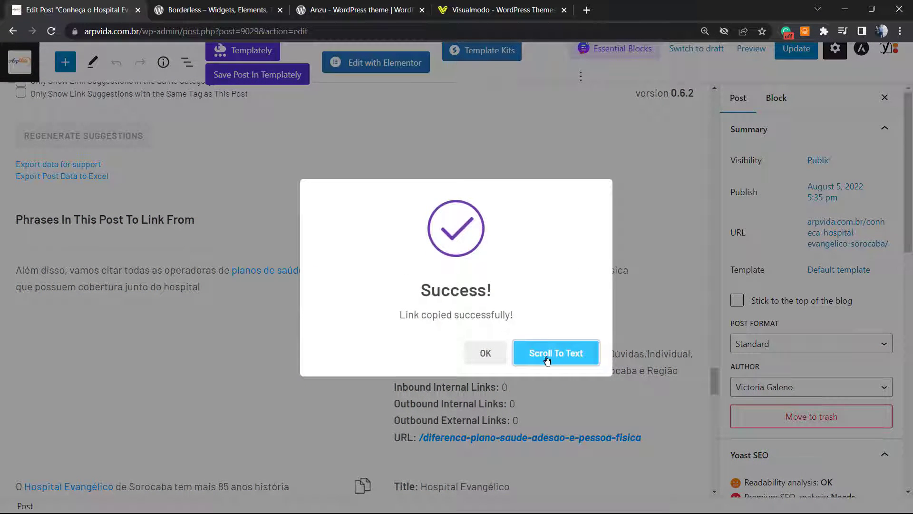
{"action": "left_click", "coordinate": [547, 356]}
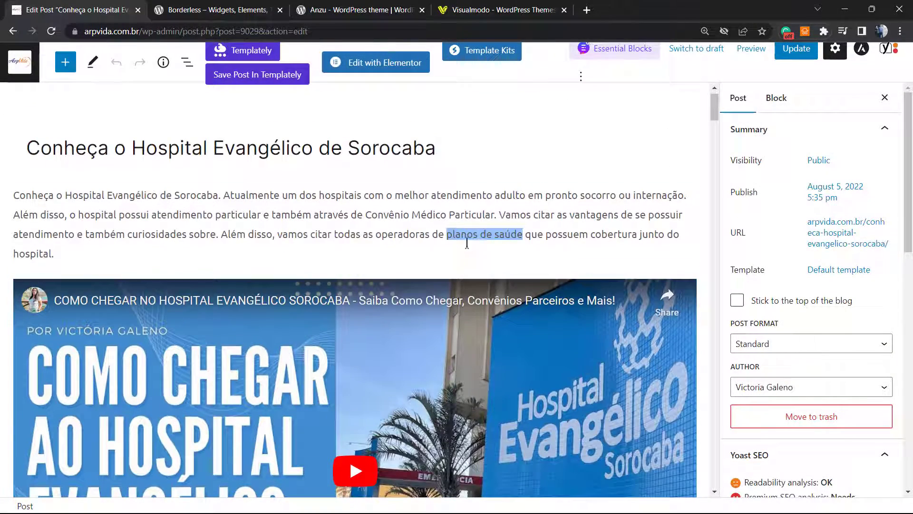
{"action": "left_click", "coordinate": [446, 237]}
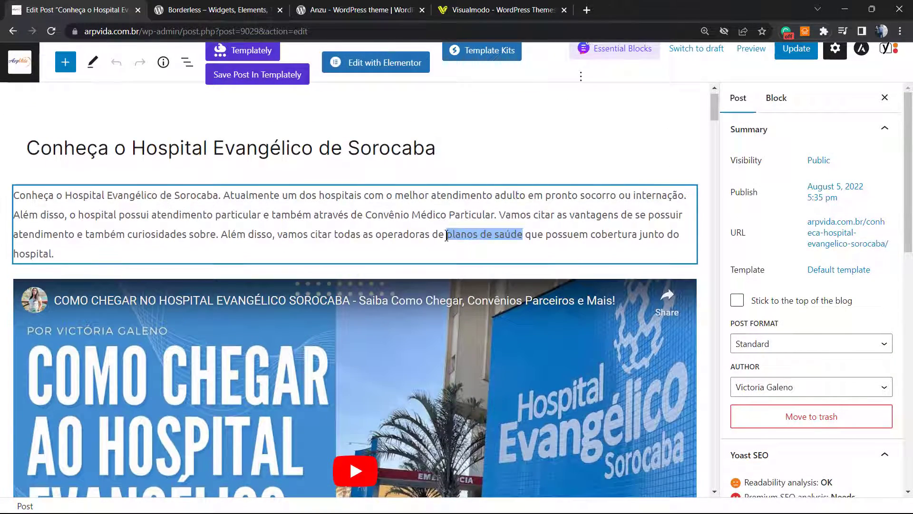
{"action": "left_click_drag", "start_coordinate": [486, 236], "coordinate": [55, 254]}
{"action": "left_click", "coordinate": [465, 236]}
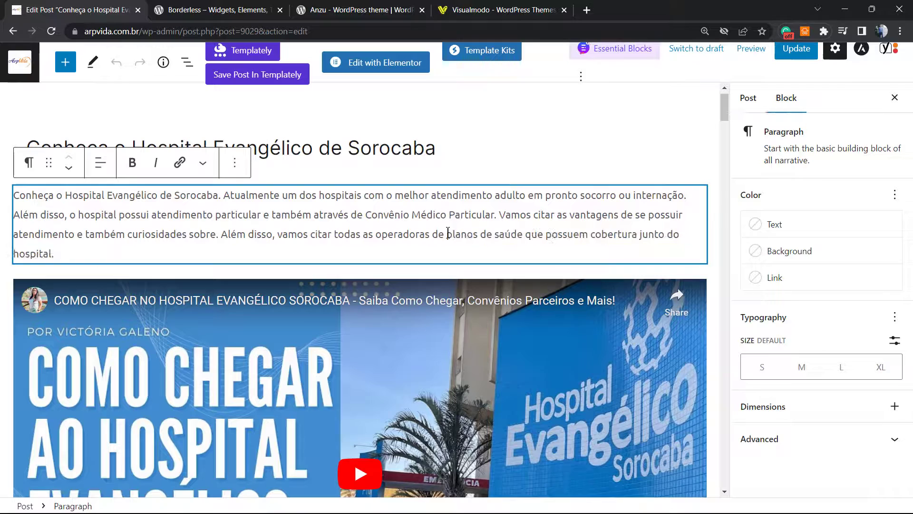
{"action": "left_click_drag", "start_coordinate": [447, 234], "coordinate": [523, 236]}
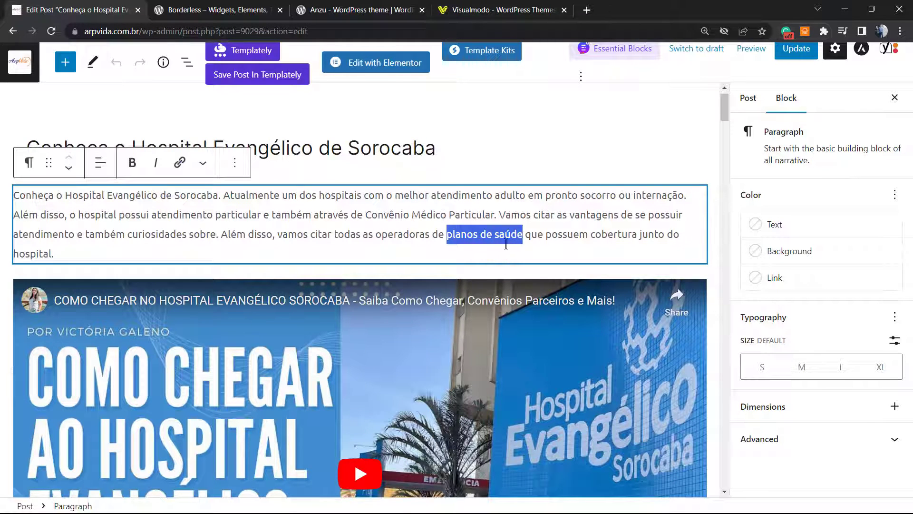
{"action": "key", "text": "ctrl+v"}
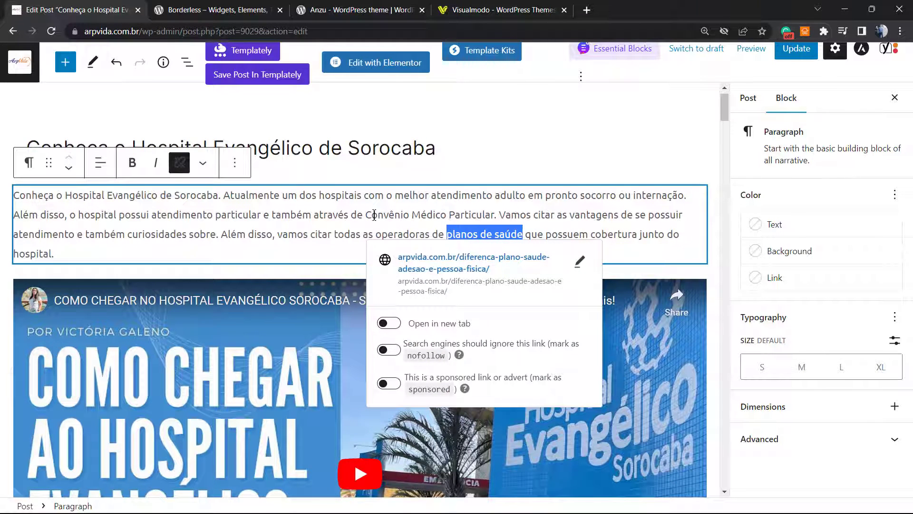
{"action": "left_click", "coordinate": [344, 206]}
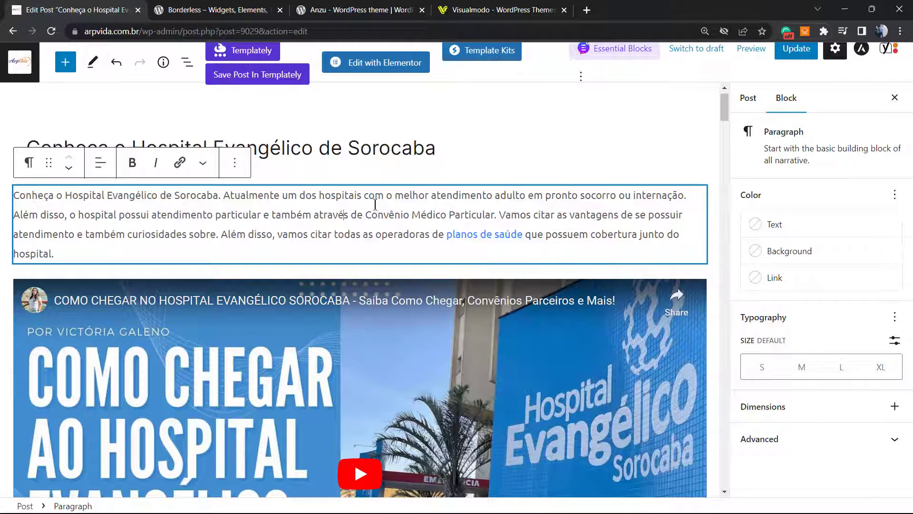
Step: Update the post to save the new internal link
{"action": "left_click", "coordinate": [796, 50]}
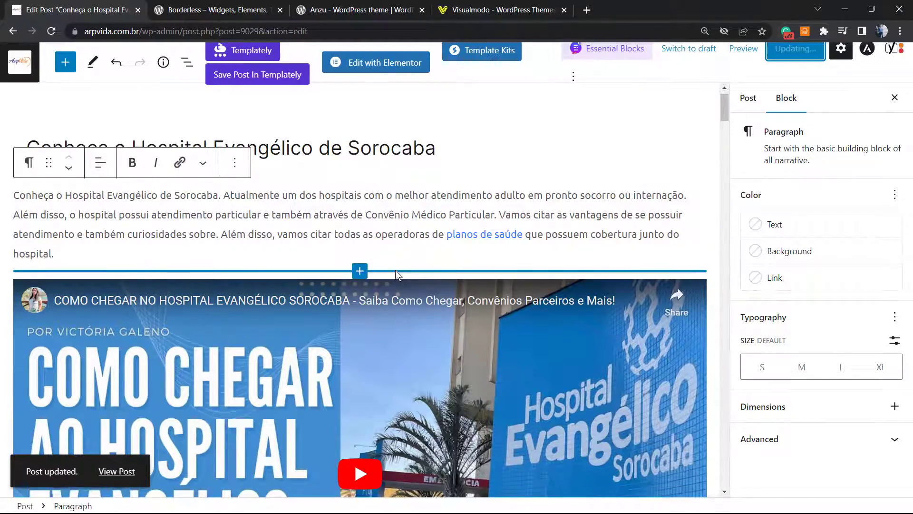
{"action": "scroll", "coordinate": [395, 269], "scroll_direction": "down", "scroll_amount": 10}
{"action": "scroll", "coordinate": [378, 284], "scroll_direction": "down", "scroll_amount": 20}
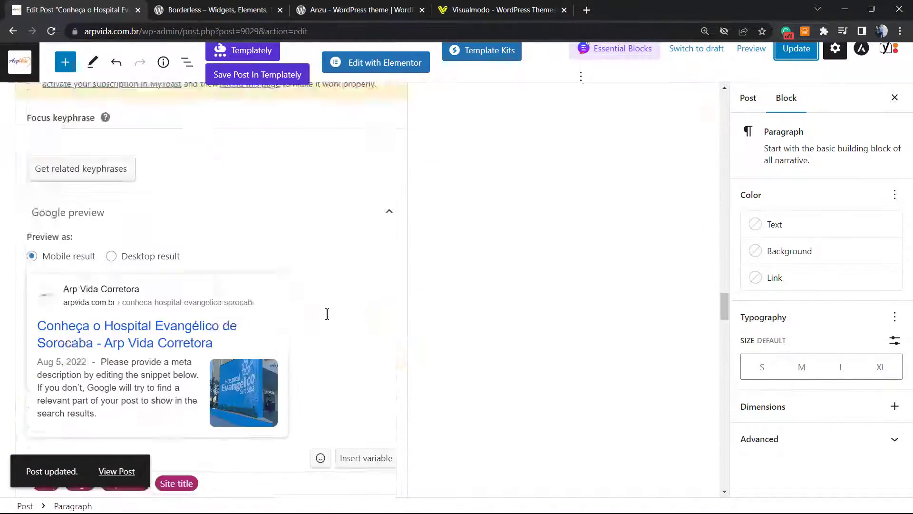
{"action": "scroll", "coordinate": [286, 323], "scroll_direction": "down", "scroll_amount": 7}
Step: Scroll through Link Whisper's other suggested links, then view the Borderless plugin page
{"action": "scroll", "coordinate": [261, 320], "scroll_direction": "up", "scroll_amount": 3}
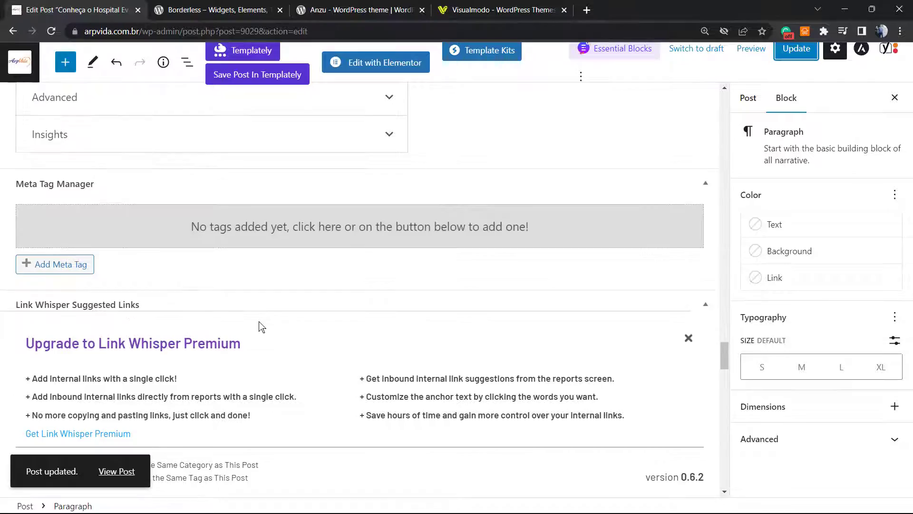
{"action": "scroll", "coordinate": [221, 350], "scroll_direction": "down", "scroll_amount": 15}
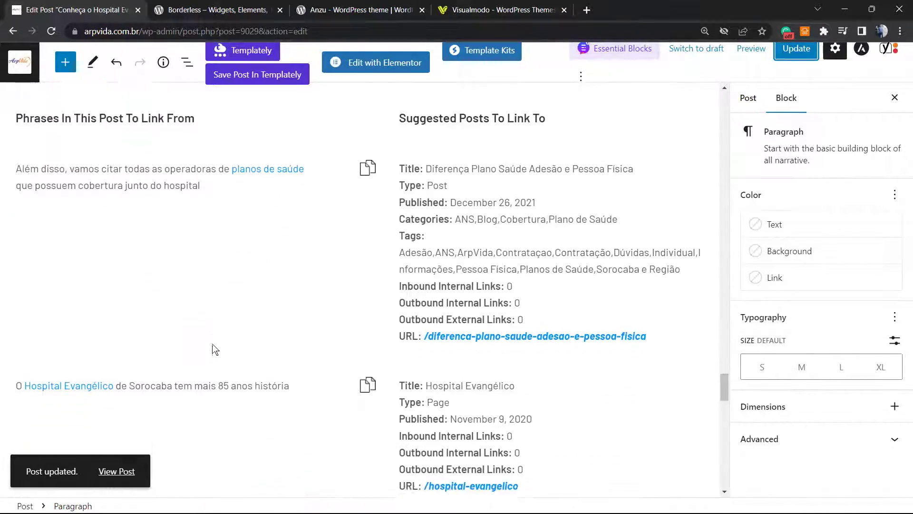
{"action": "scroll", "coordinate": [222, 337], "scroll_direction": "down", "scroll_amount": 17}
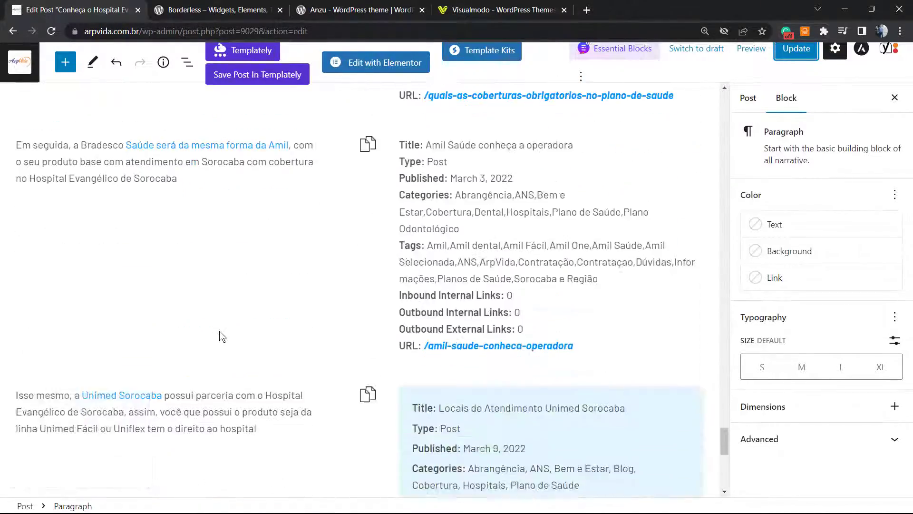
{"action": "scroll", "coordinate": [237, 327], "scroll_direction": "down", "scroll_amount": 4}
{"action": "scroll", "coordinate": [286, 314], "scroll_direction": "up", "scroll_amount": 10}
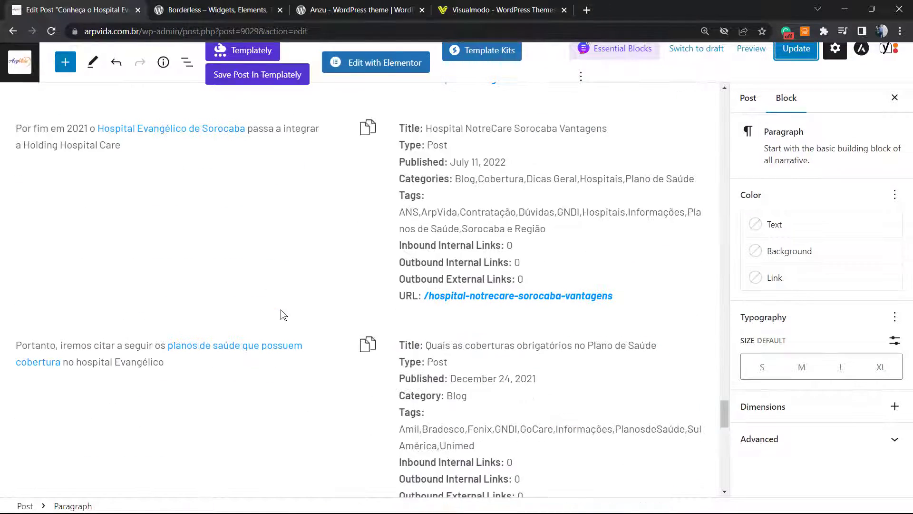
{"action": "scroll", "coordinate": [281, 316], "scroll_direction": "down", "scroll_amount": 3}
{"action": "scroll", "coordinate": [282, 318], "scroll_direction": "down", "scroll_amount": 14}
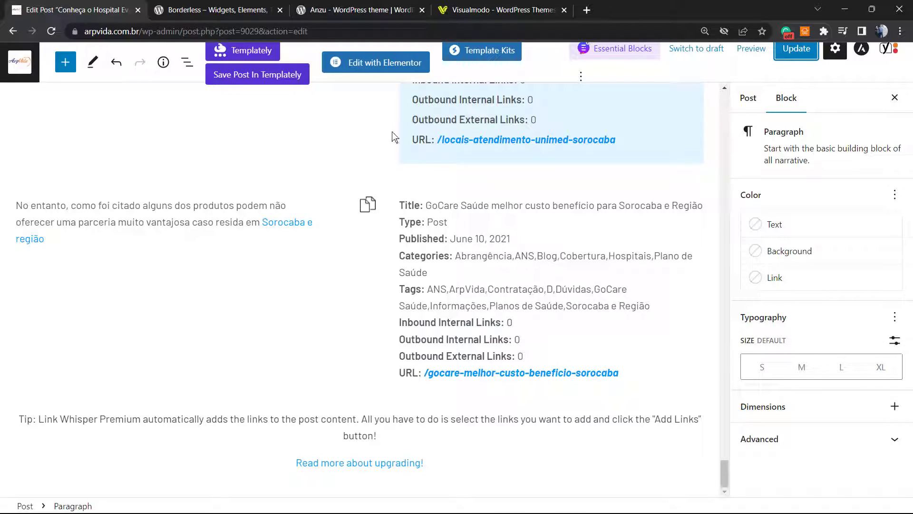
{"action": "scroll", "coordinate": [398, 136], "scroll_direction": "up", "scroll_amount": 9}
{"action": "scroll", "coordinate": [300, 228], "scroll_direction": "up", "scroll_amount": 15}
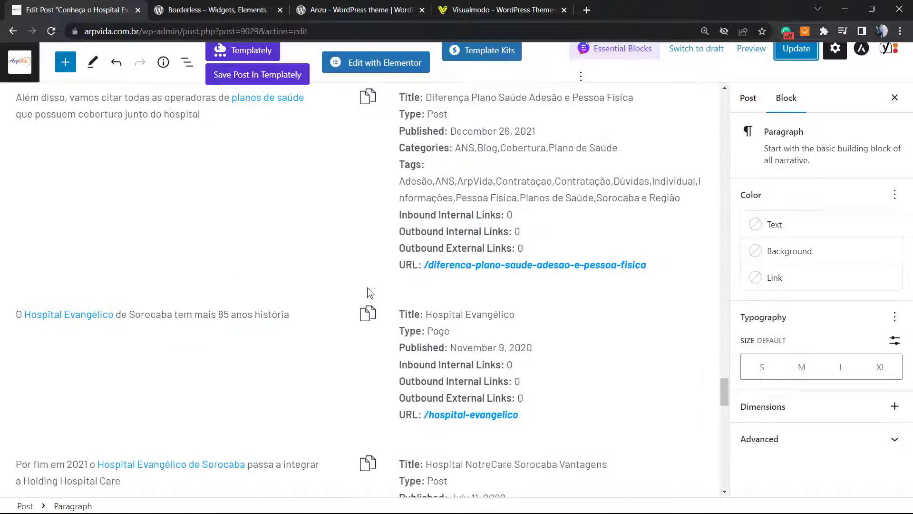
{"action": "left_click", "coordinate": [209, 6]}
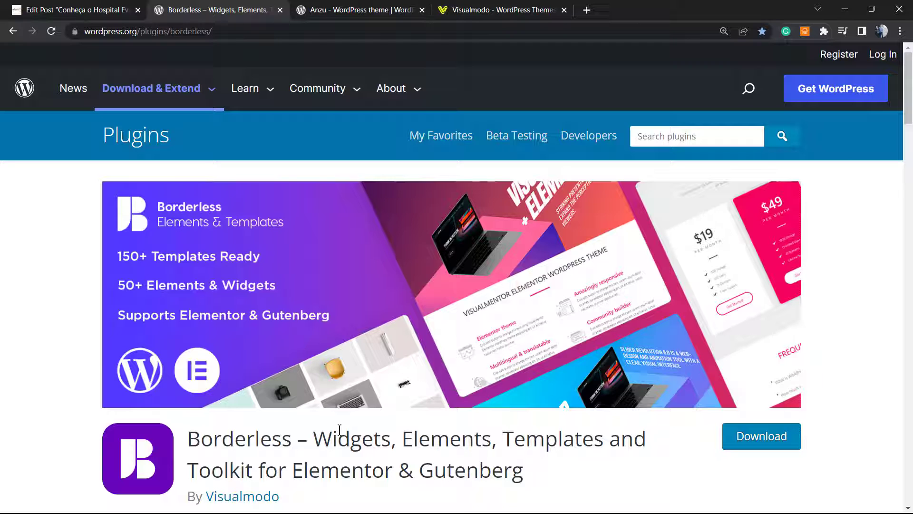
Step: Look over the Anzu theme page, selecting its title, then move to the Visualmodo homepage
{"action": "left_click", "coordinate": [362, 9]}
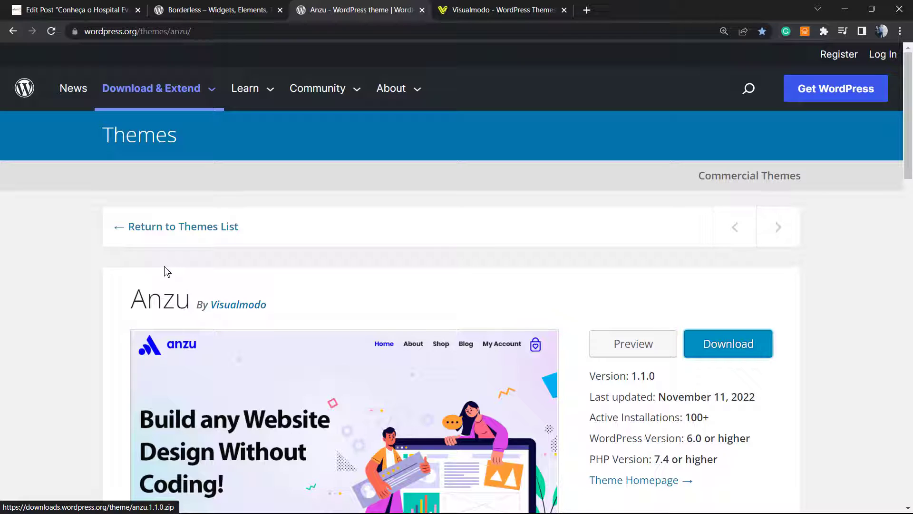
{"action": "double_click", "coordinate": [152, 303]}
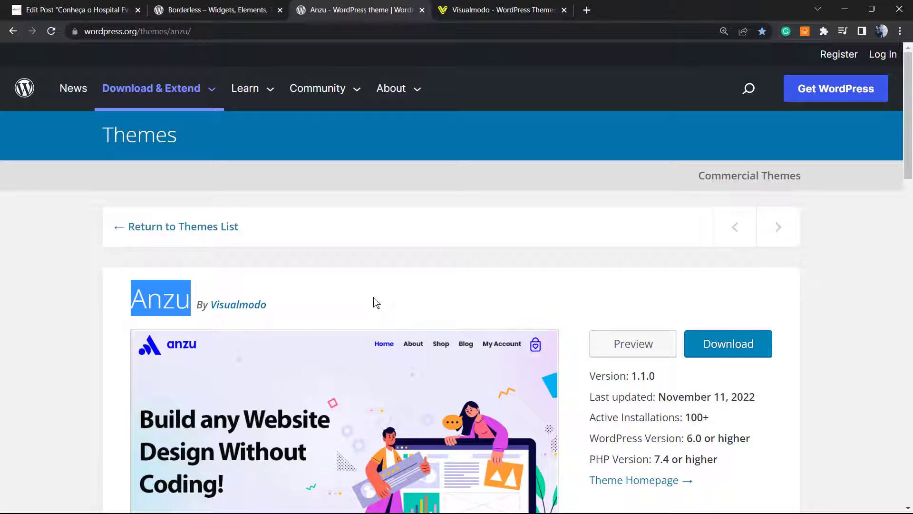
{"action": "left_click", "coordinate": [504, 9]}
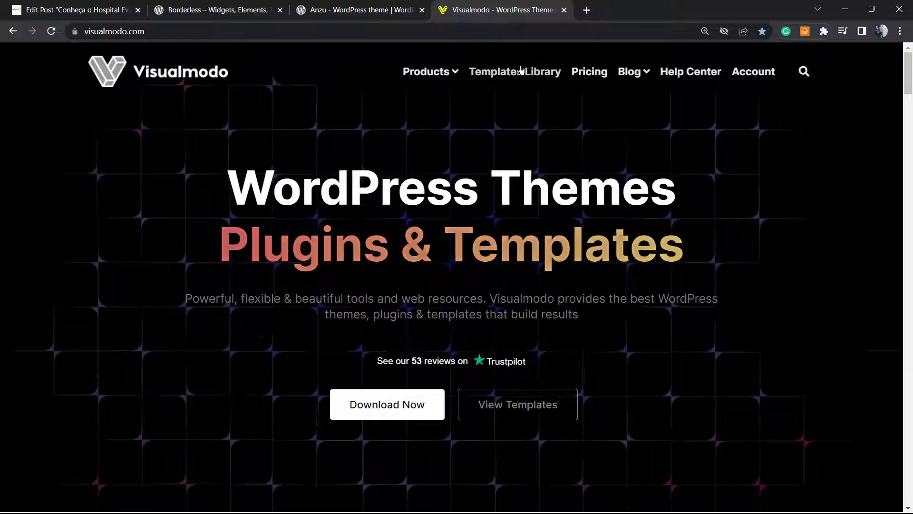
Step: Open Visualmodo's Templates Library and scroll down to the Rattan Furniture and Yoga Studio templates
{"action": "left_click", "coordinate": [501, 71]}
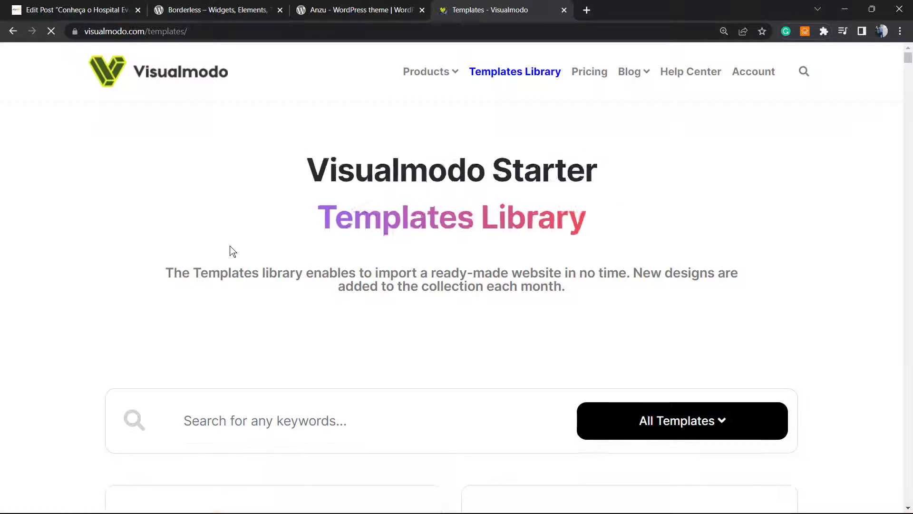
{"action": "scroll", "coordinate": [243, 281], "scroll_direction": "down", "scroll_amount": 12}
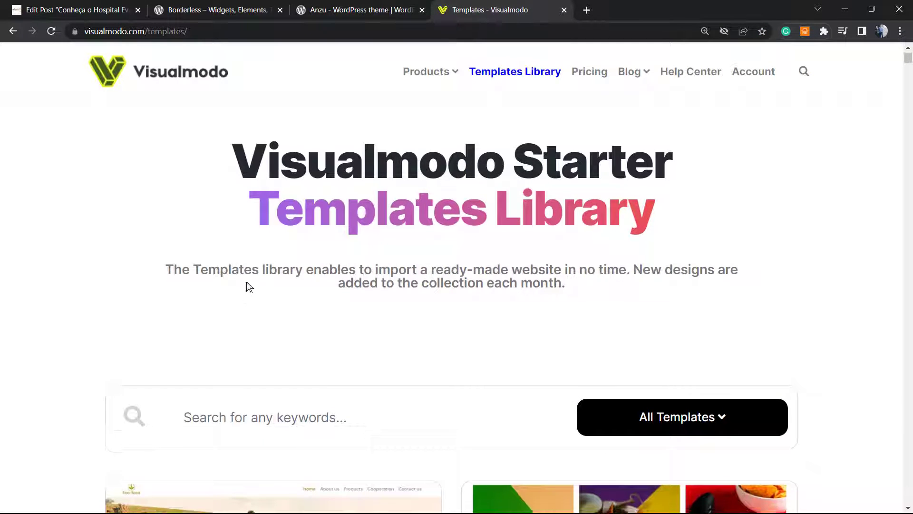
{"action": "scroll", "coordinate": [238, 285], "scroll_direction": "down", "scroll_amount": 17}
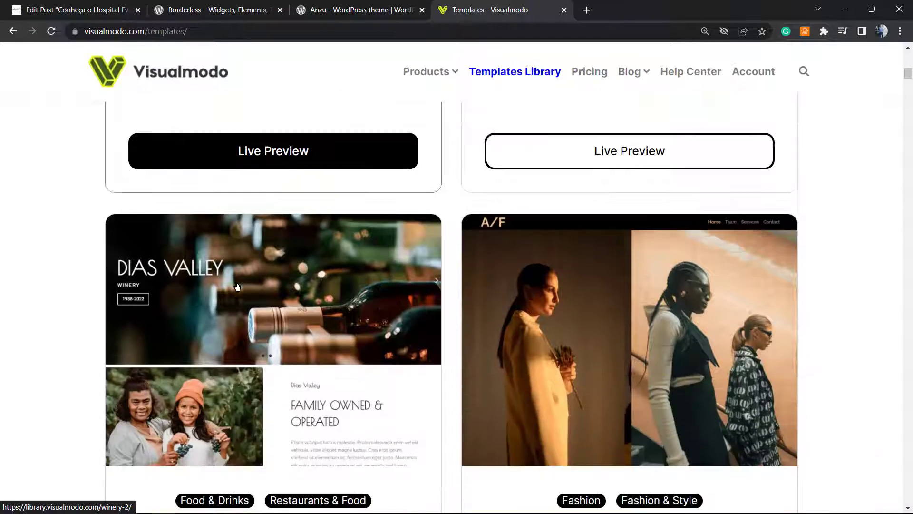
{"action": "scroll", "coordinate": [235, 289], "scroll_direction": "down", "scroll_amount": 14}
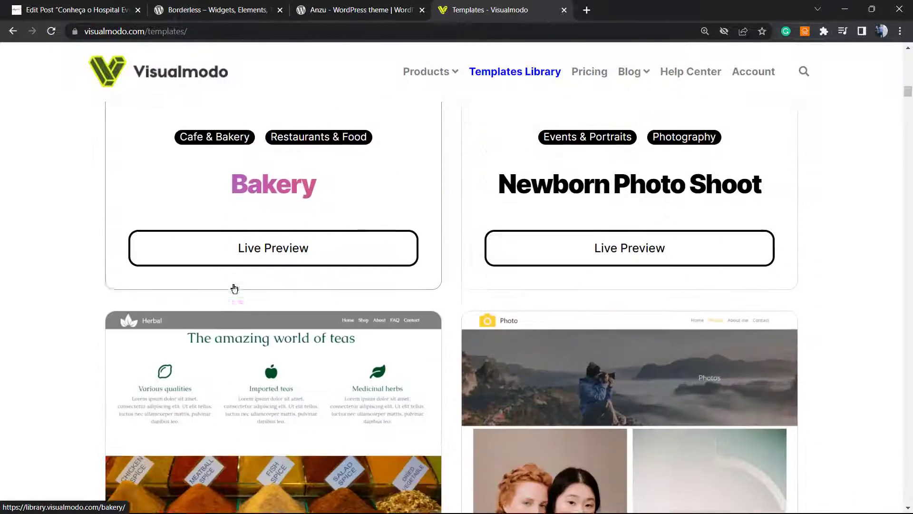
{"action": "scroll", "coordinate": [233, 291], "scroll_direction": "down", "scroll_amount": 12}
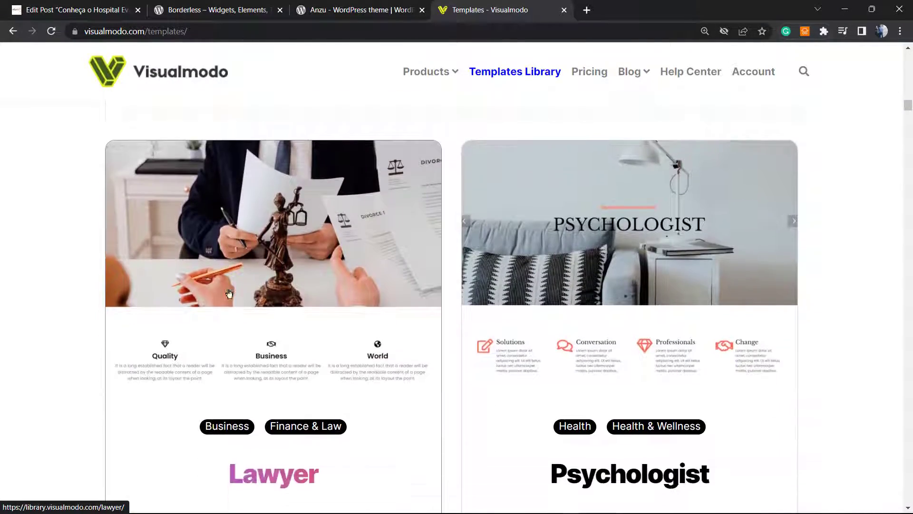
{"action": "scroll", "coordinate": [228, 295], "scroll_direction": "down", "scroll_amount": 12}
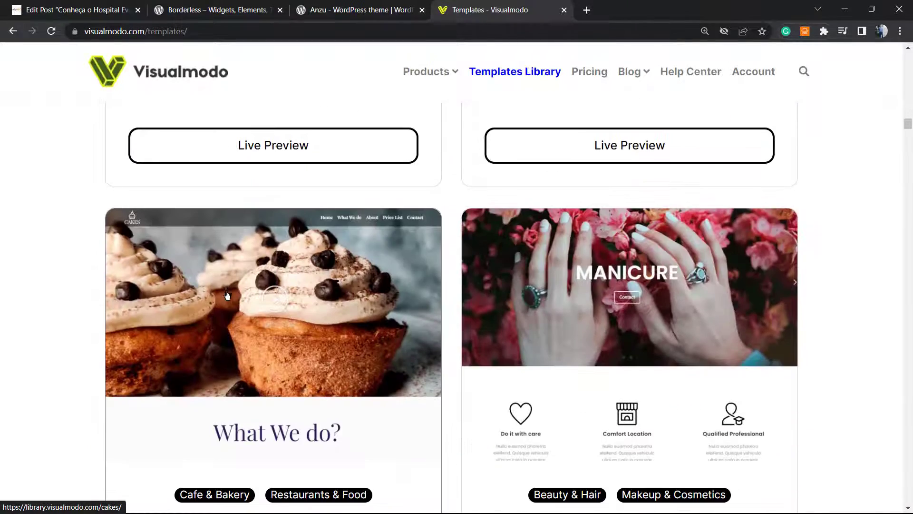
{"action": "scroll", "coordinate": [226, 296], "scroll_direction": "down", "scroll_amount": 12}
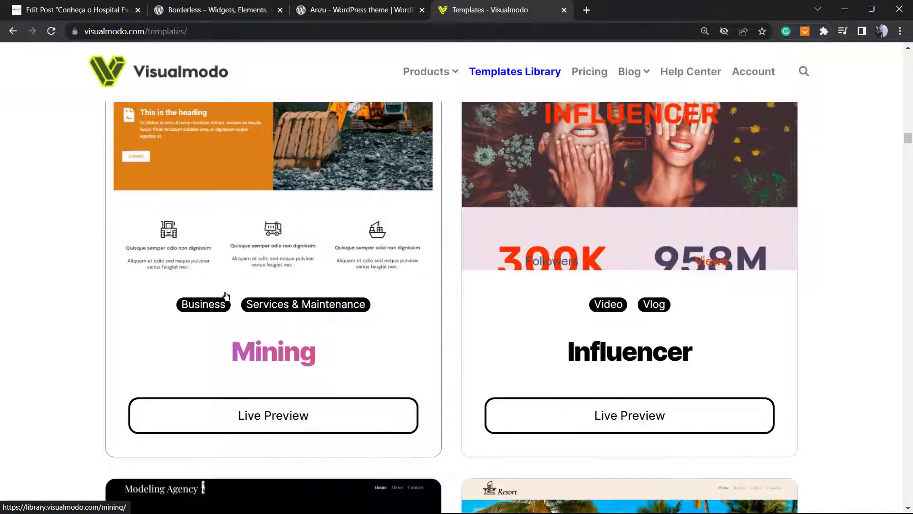
{"action": "scroll", "coordinate": [227, 296], "scroll_direction": "down", "scroll_amount": 8}
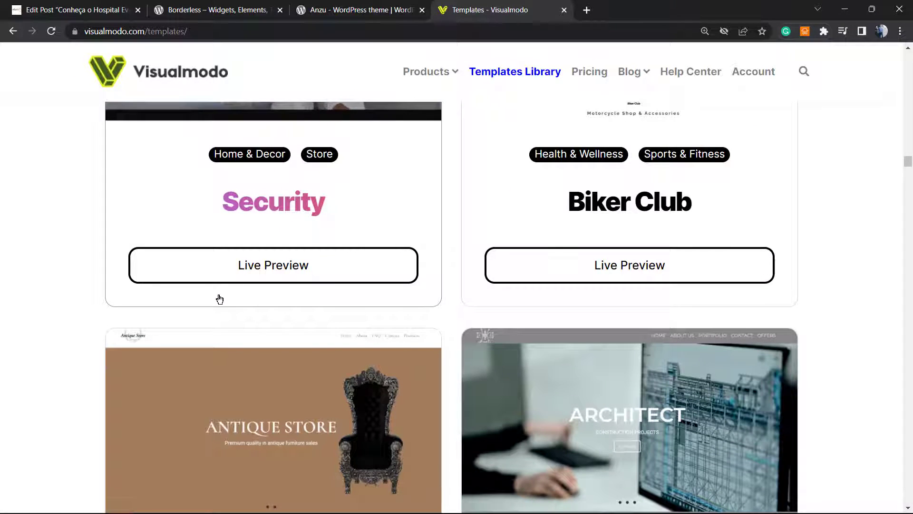
{"action": "scroll", "coordinate": [220, 299], "scroll_direction": "down", "scroll_amount": 12}
{"action": "scroll", "coordinate": [218, 299], "scroll_direction": "down", "scroll_amount": 11}
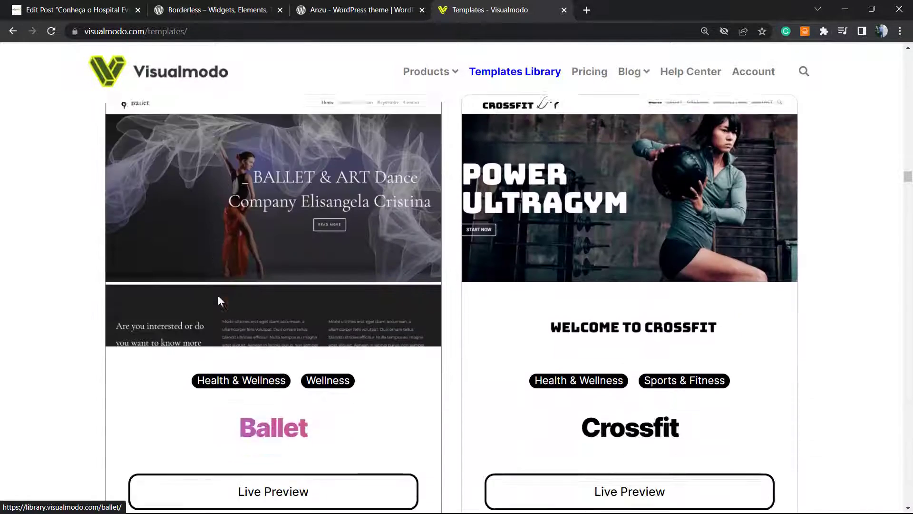
{"action": "scroll", "coordinate": [439, 326], "scroll_direction": "down", "scroll_amount": 12}
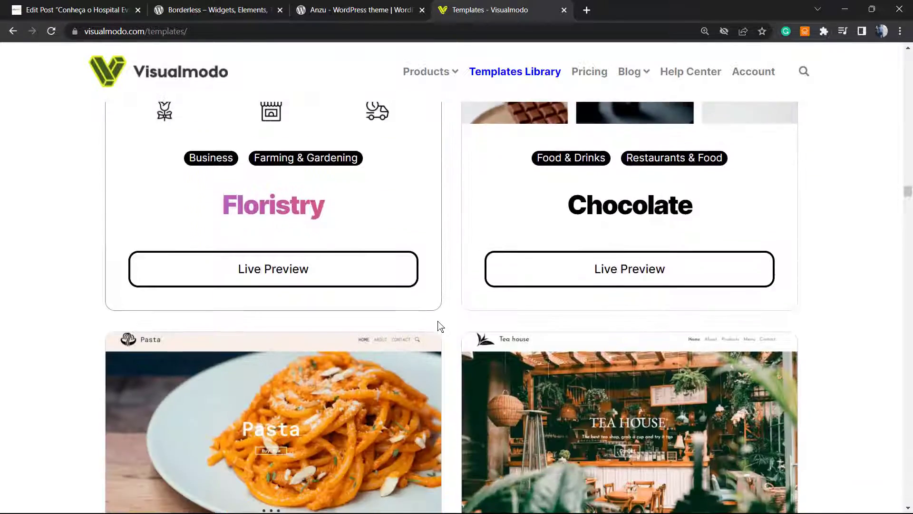
{"action": "scroll", "coordinate": [435, 327], "scroll_direction": "down", "scroll_amount": 20}
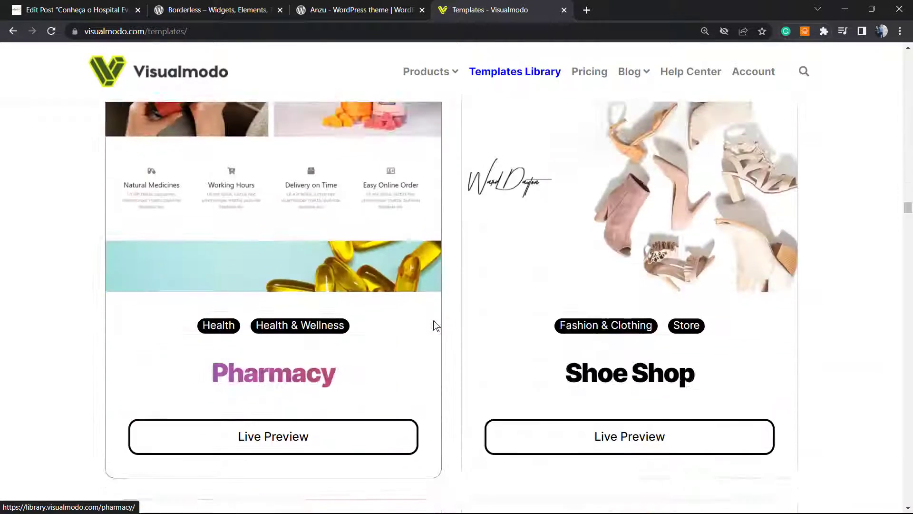
{"action": "scroll", "coordinate": [340, 249], "scroll_direction": "down", "scroll_amount": 7}
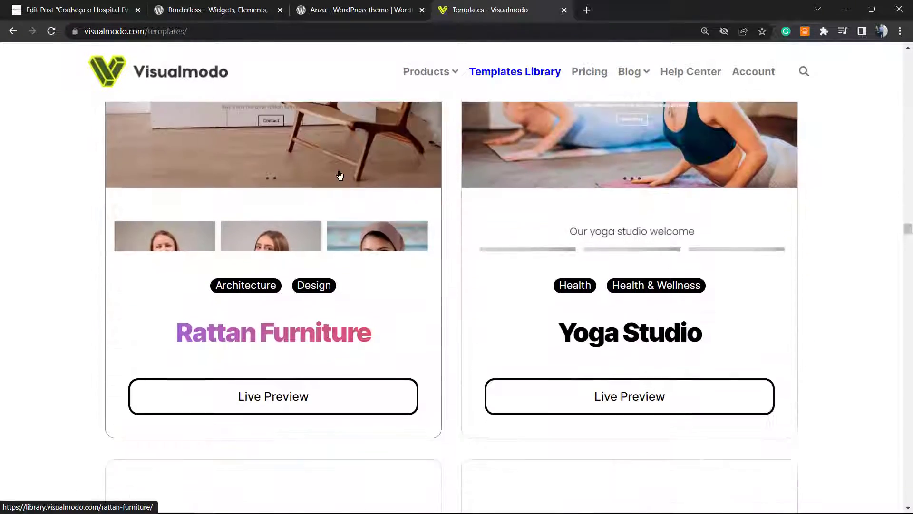